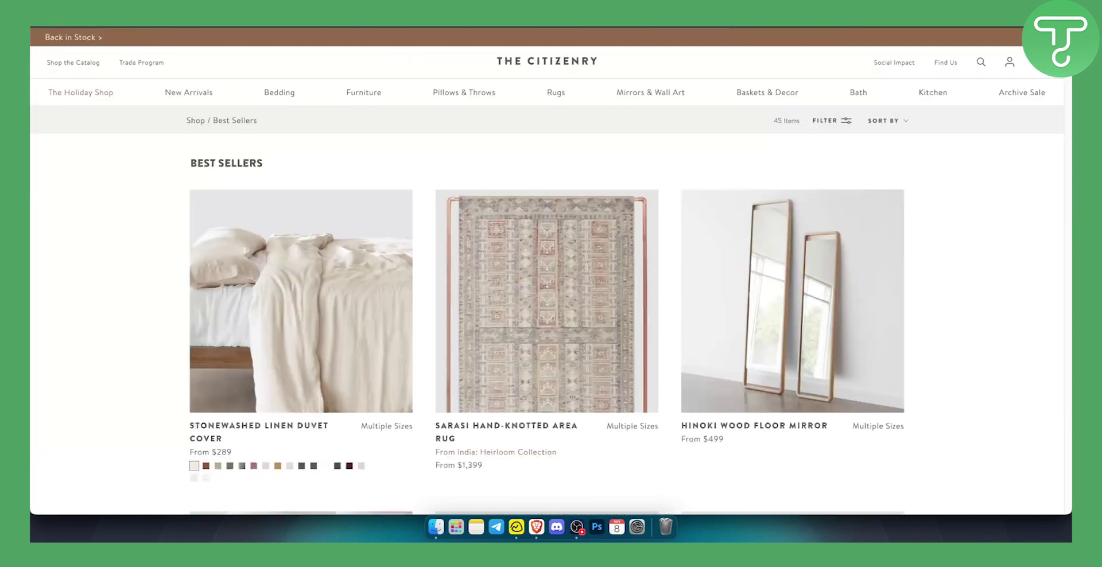
Copy the web address of The Citizenry's Best Sellers page.
right_click(317, 27)
key(Escape)
right_click(353, 25)
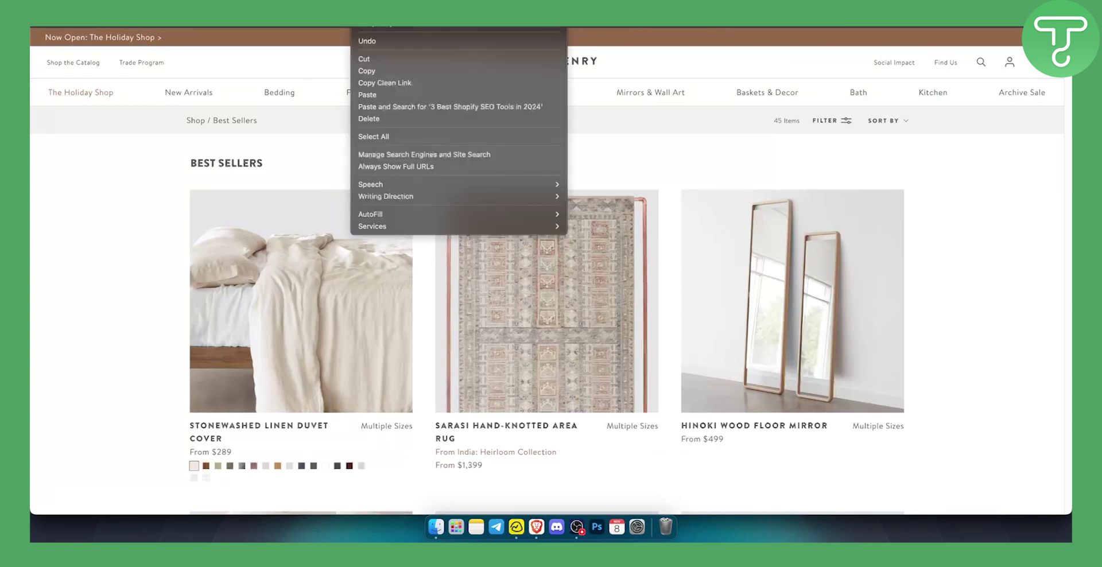
click(378, 67)
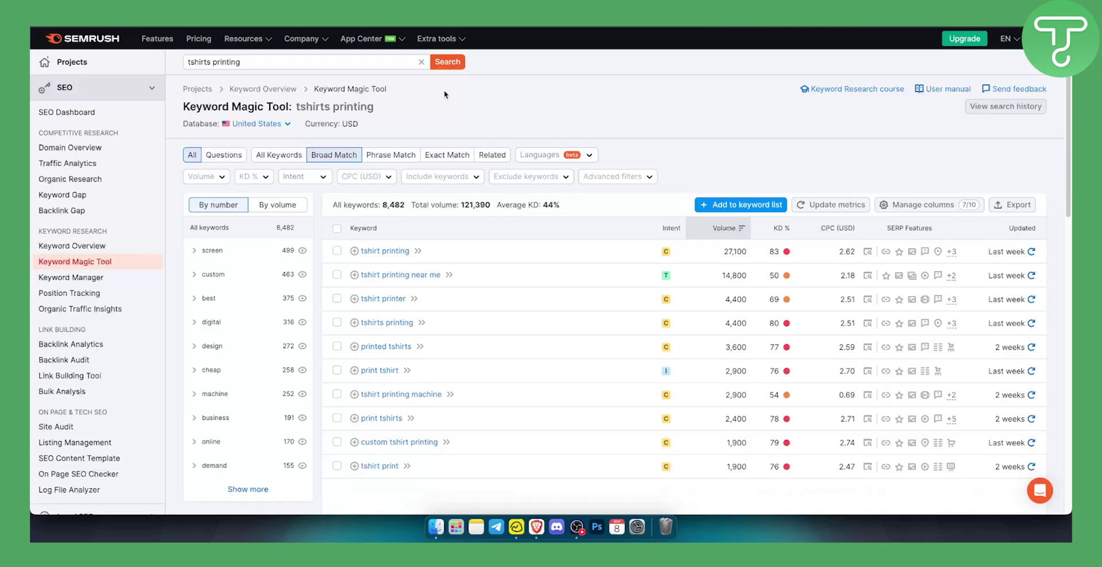
Search Semrush's Keyword Magic Tool for "home goods" in the US database.
click(74, 41)
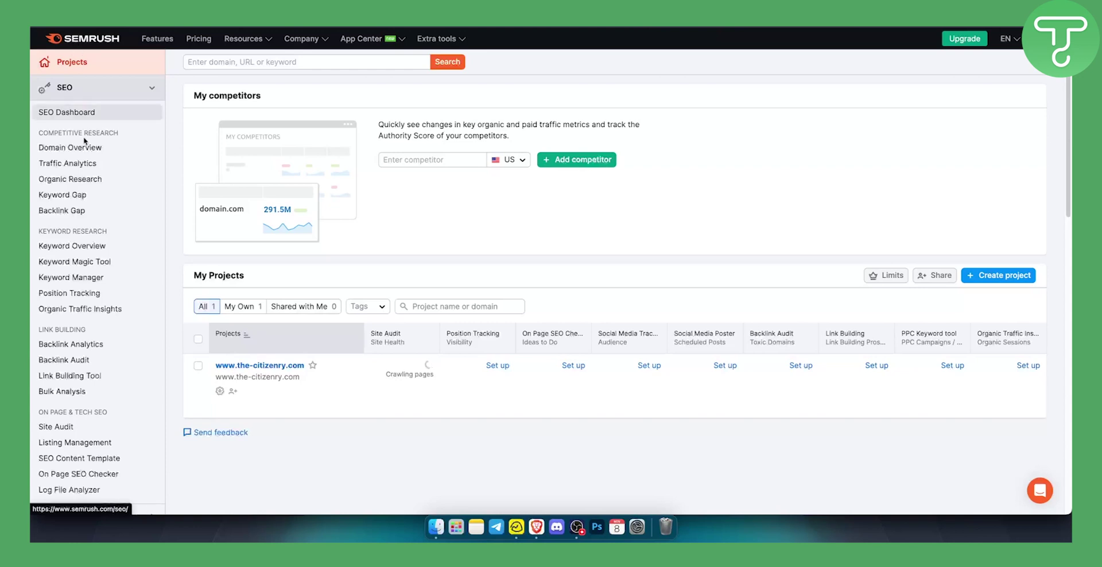
click(95, 263)
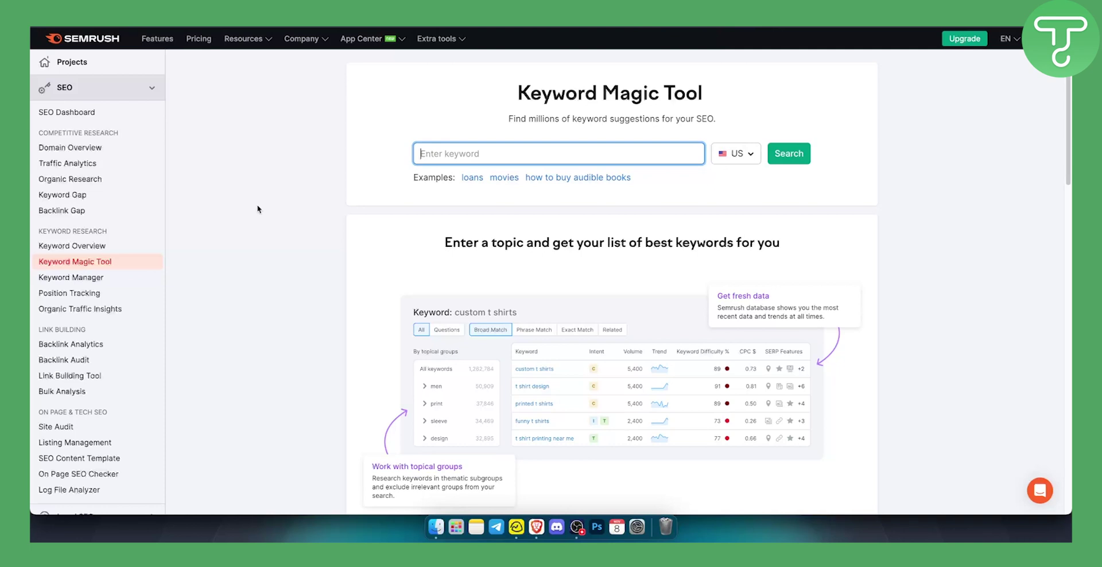
text(home goods)
click(796, 159)
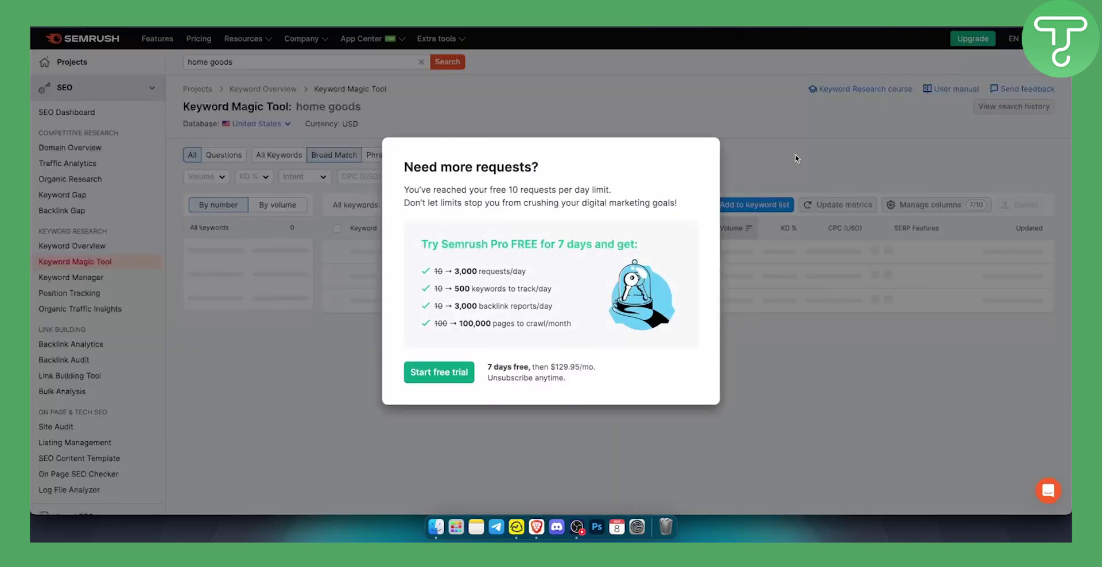
Enter "home goods" again as the Keyword Magic Tool keyword and look over the tool's introduction and sample results.
click(780, 156)
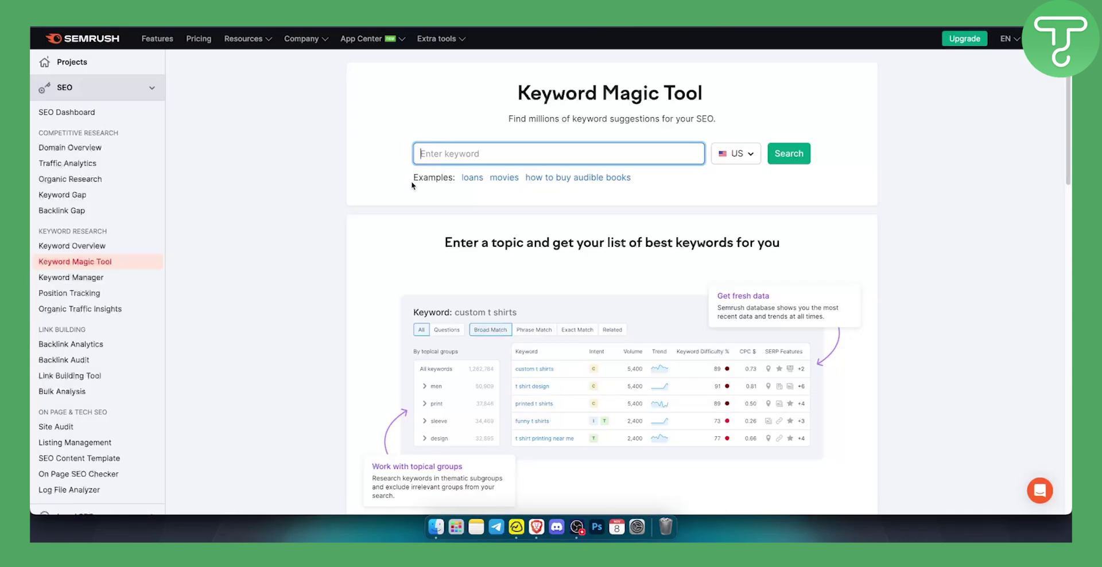
text(home goods)
scroll(387, 271, down, 2)
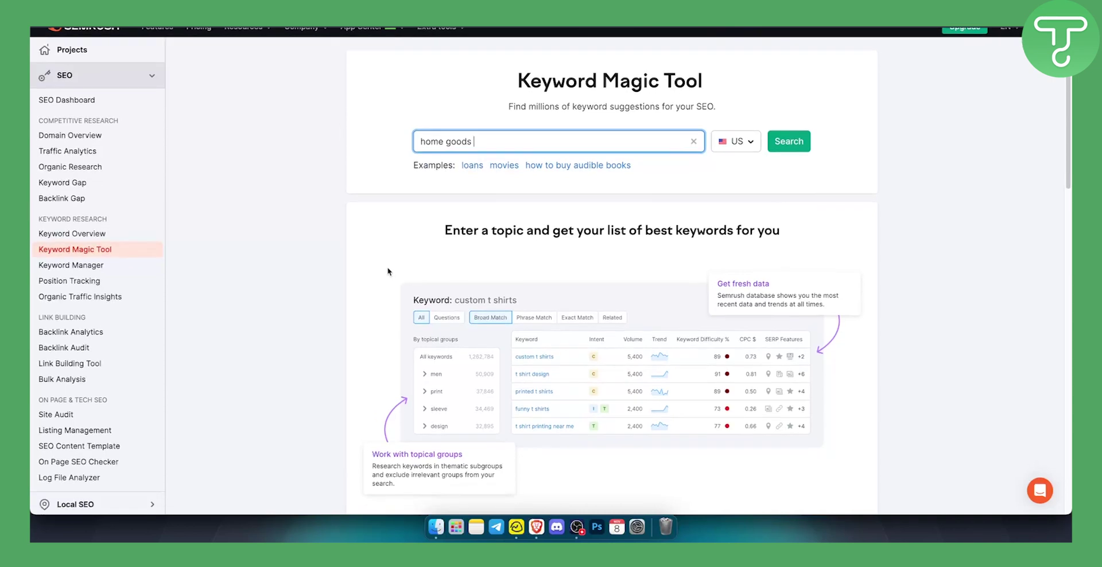
scroll(388, 271, down, 1)
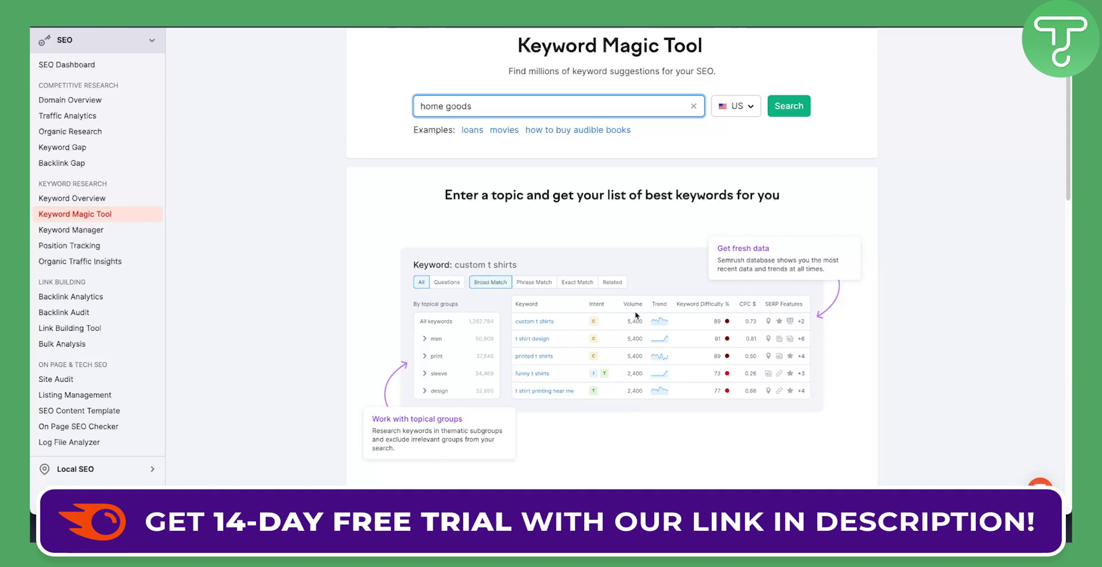
scroll(631, 327, down, 5)
scroll(626, 310, down, 3)
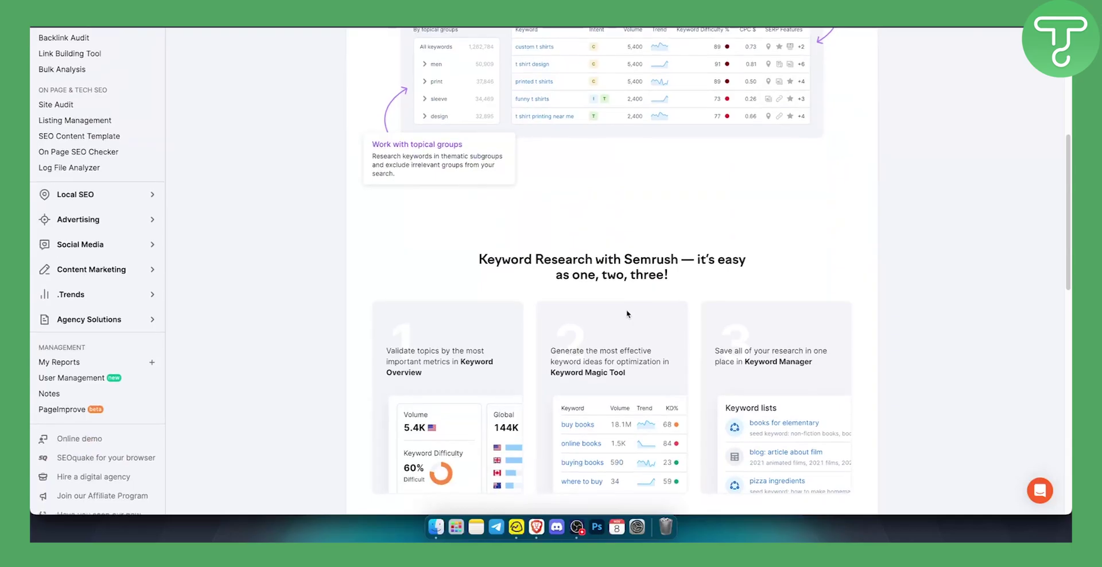
scroll(424, 294, up, 8)
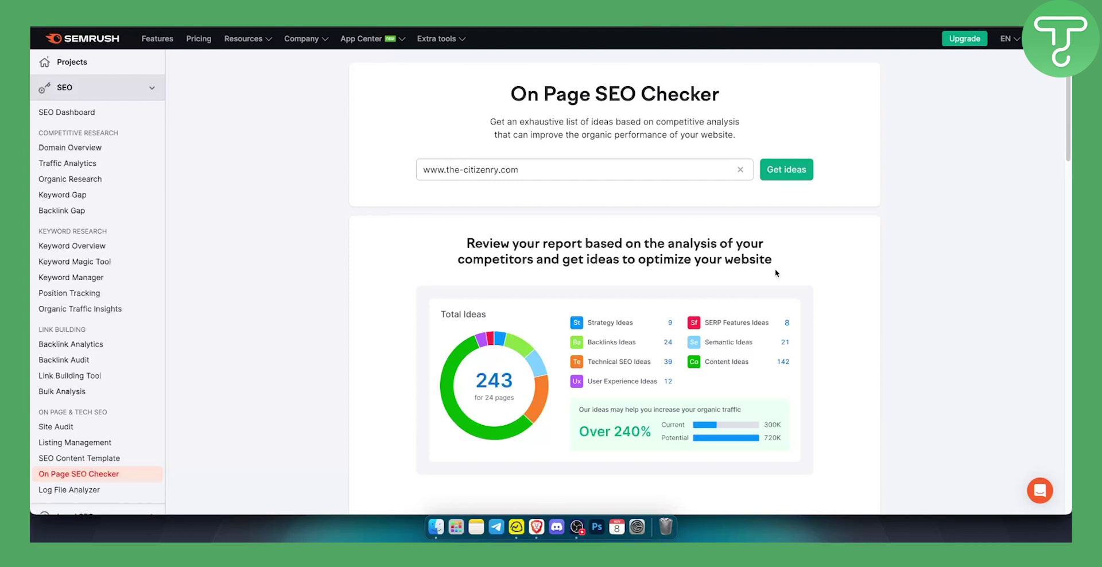
click(534, 167)
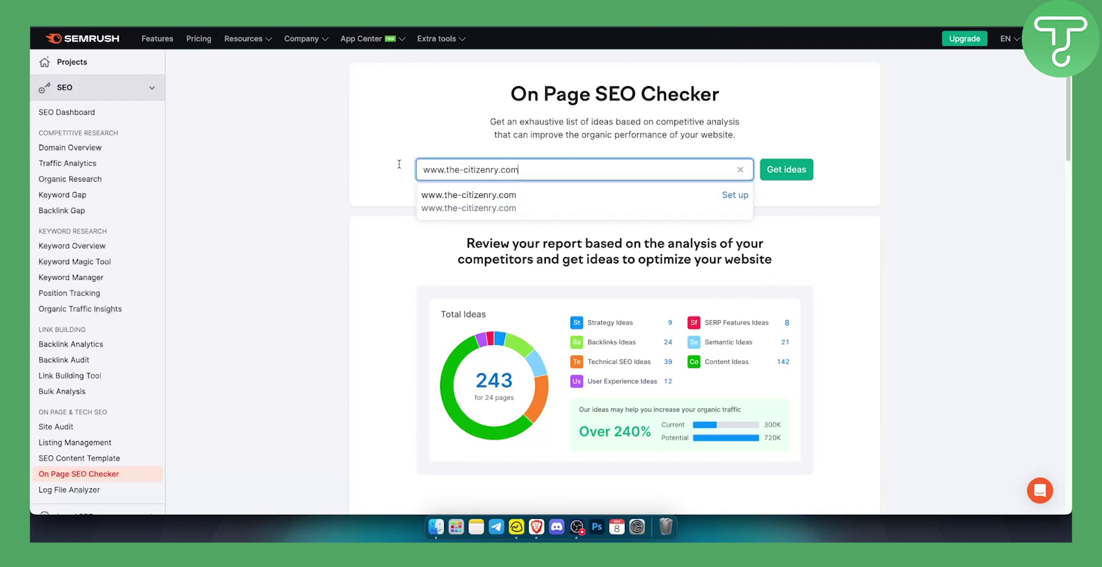
click(791, 172)
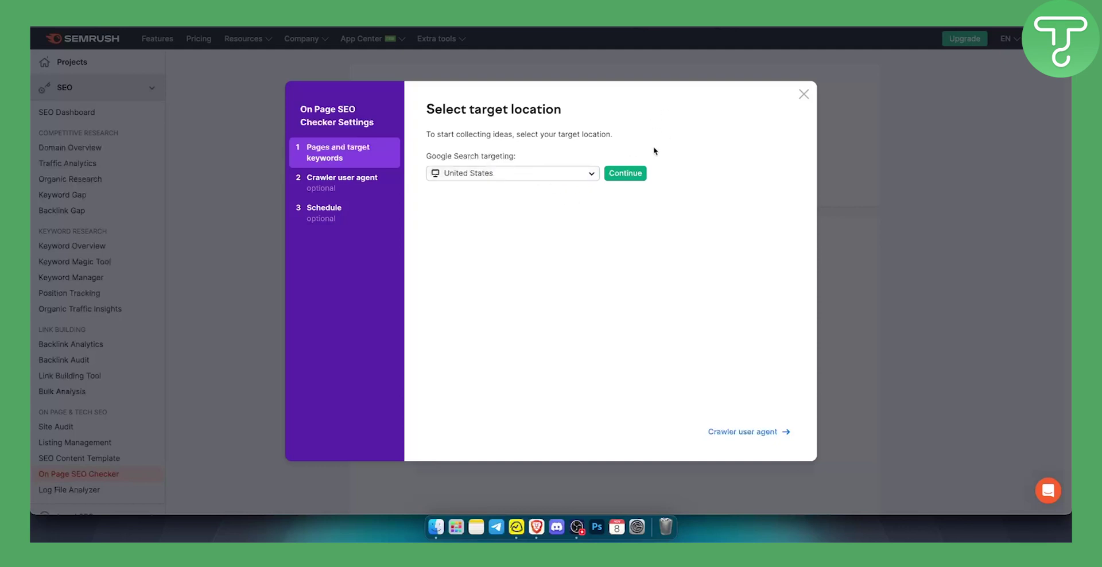
click(634, 174)
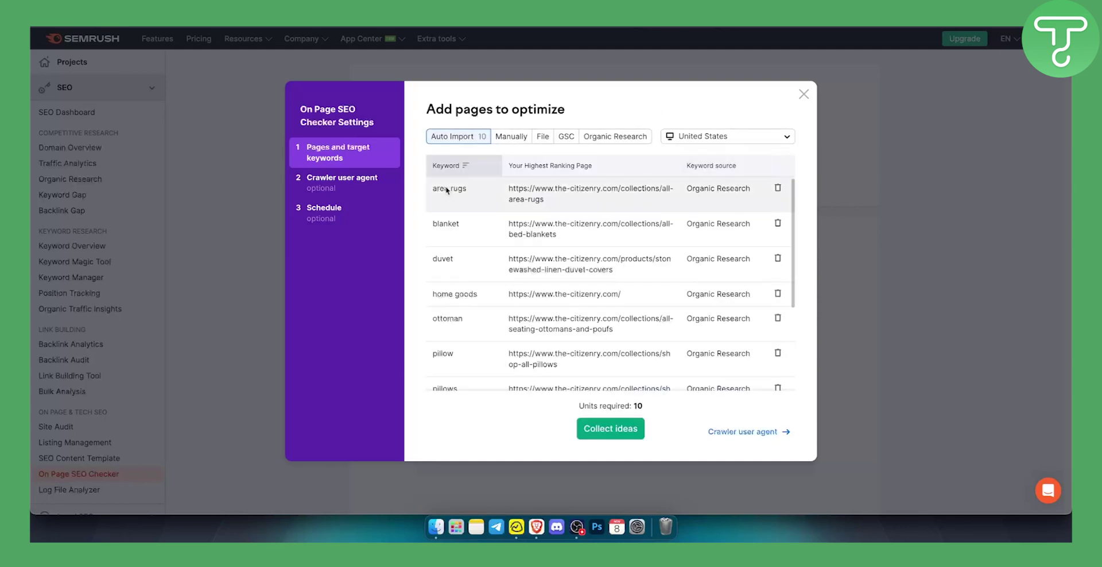
scroll(464, 225, down, 5)
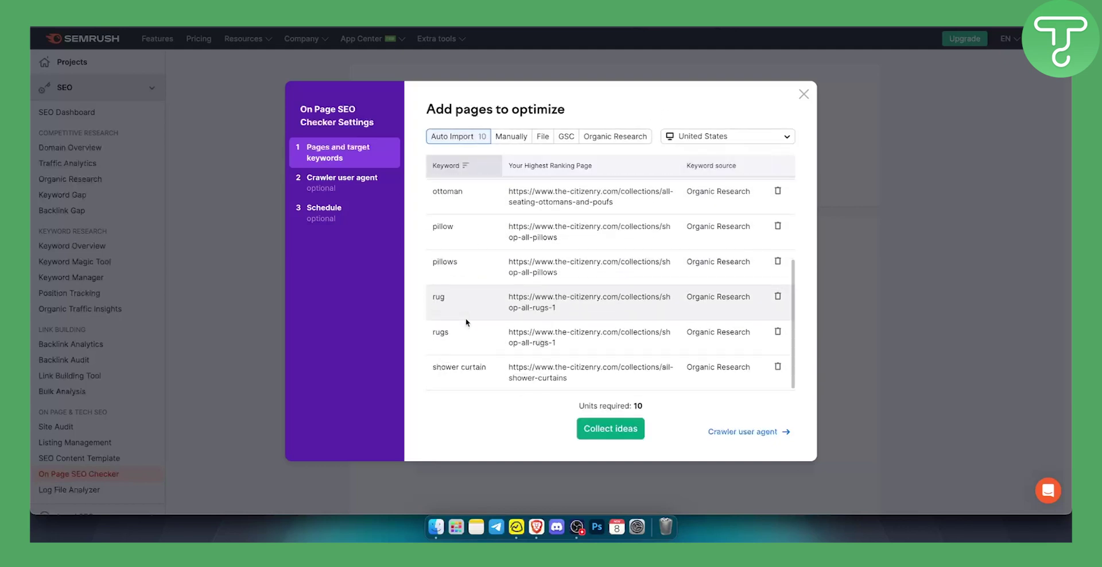
click(804, 94)
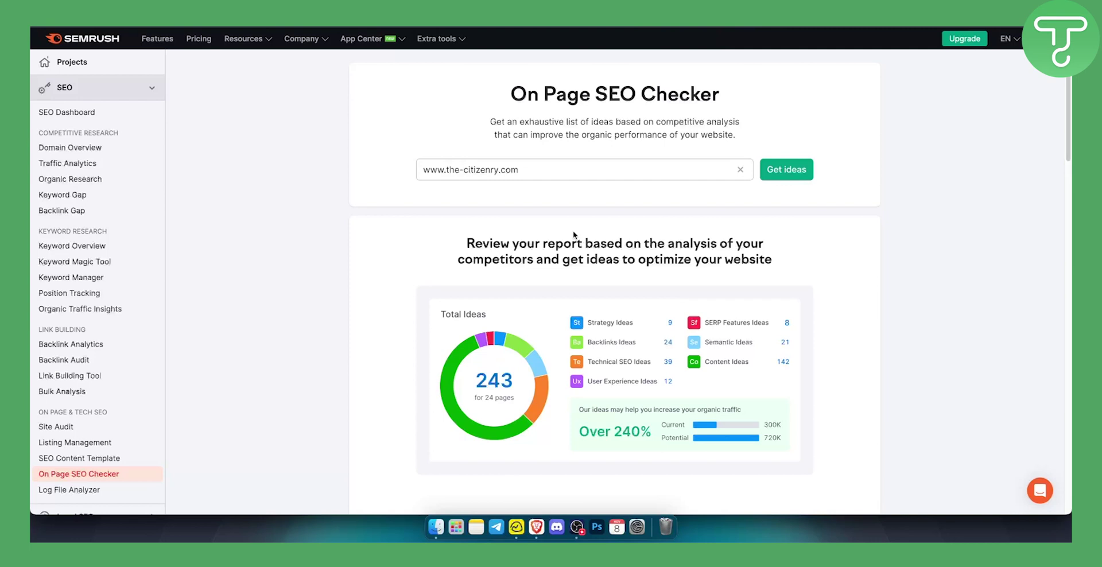
scroll(574, 235, down, 5)
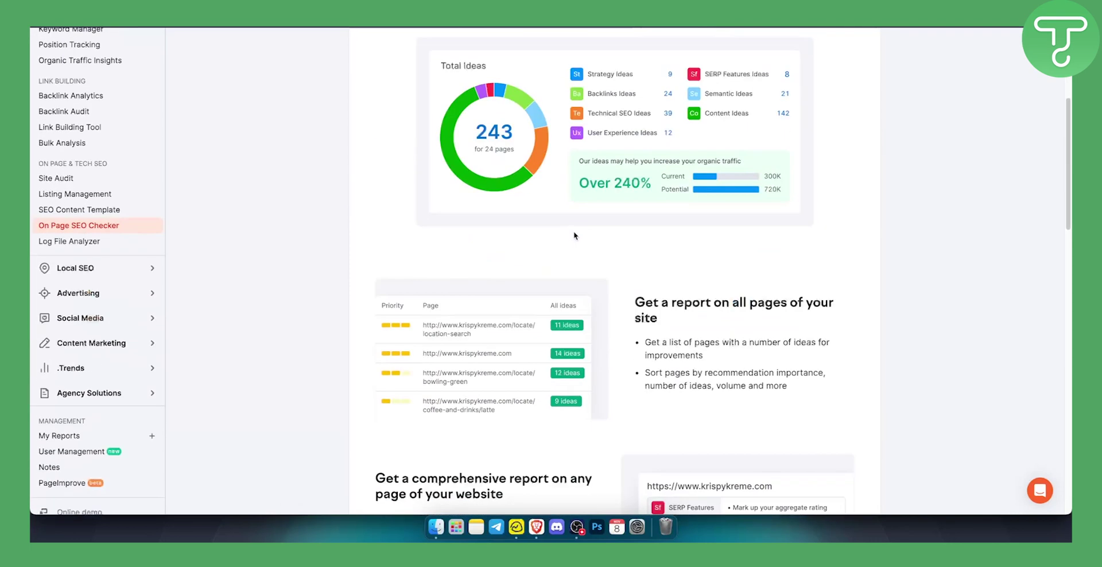
scroll(575, 235, down, 1)
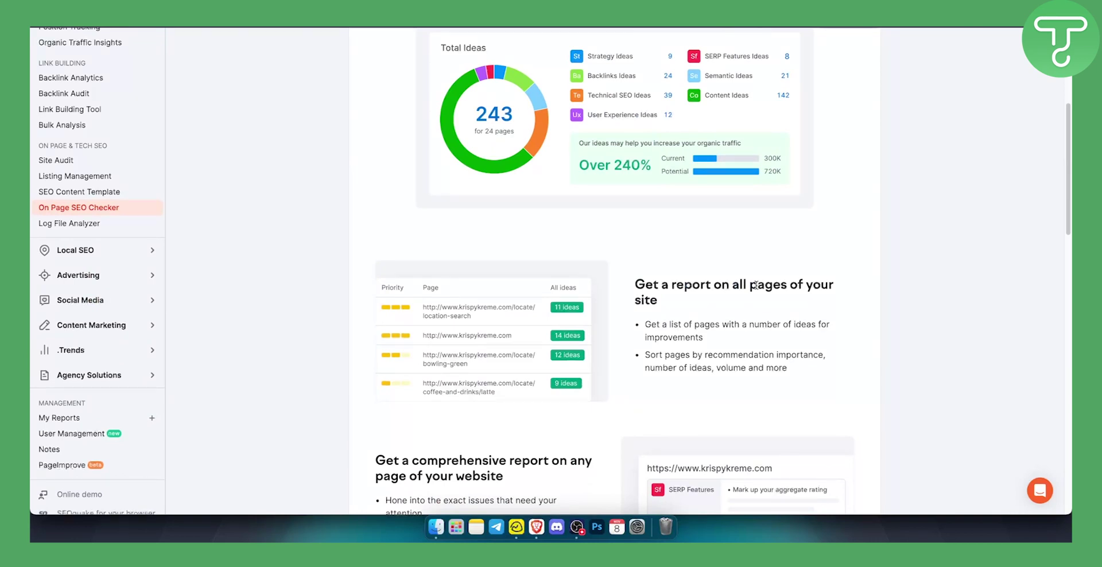
scroll(756, 285, up, 5)
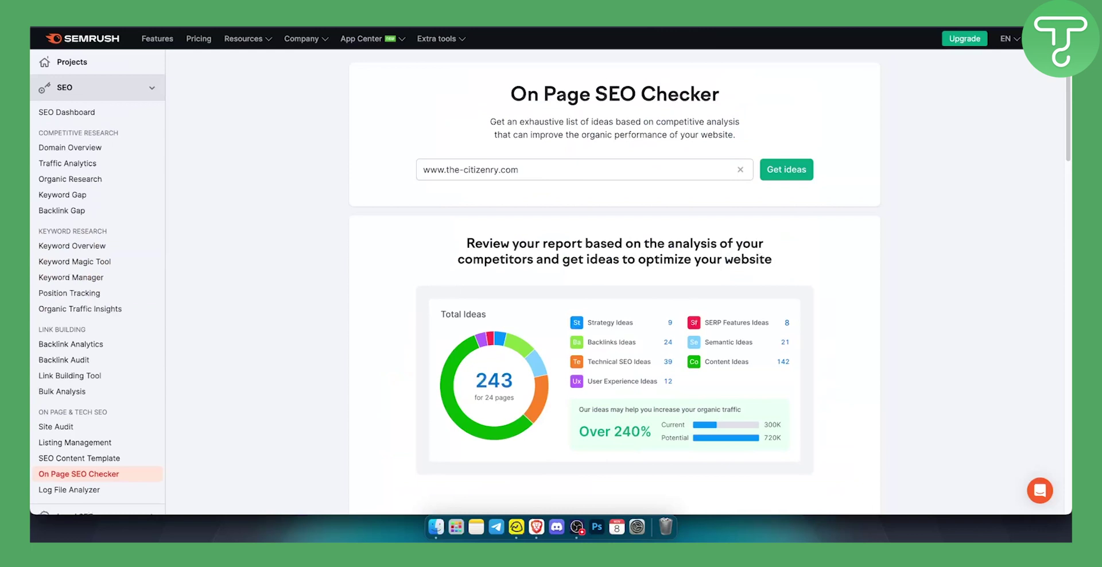
Try to create an SEO content template for the target keyword "home goods" with the US (Desktop) location.
click(79, 459)
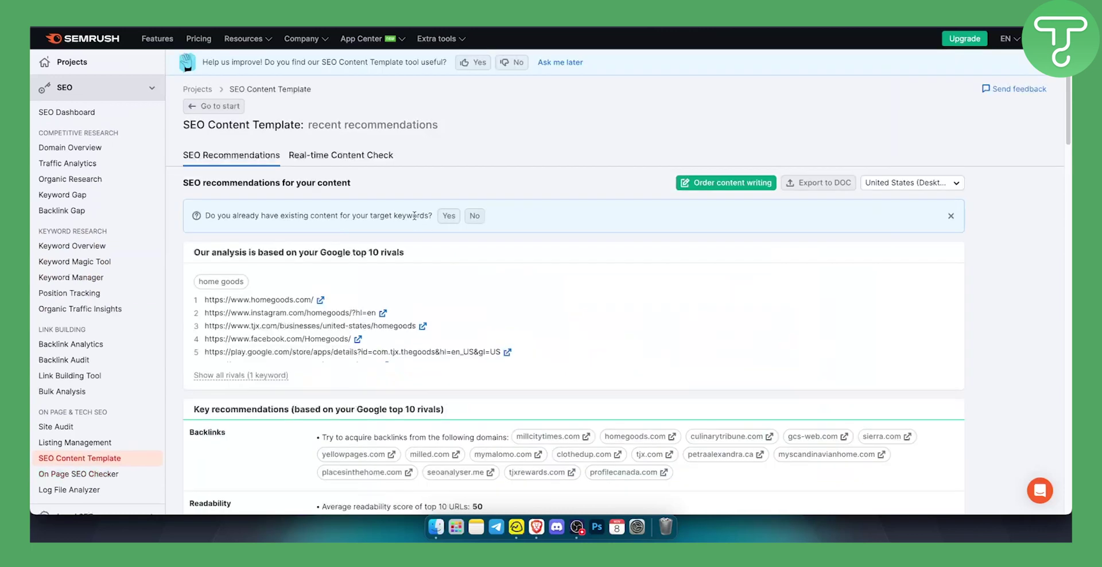
click(81, 459)
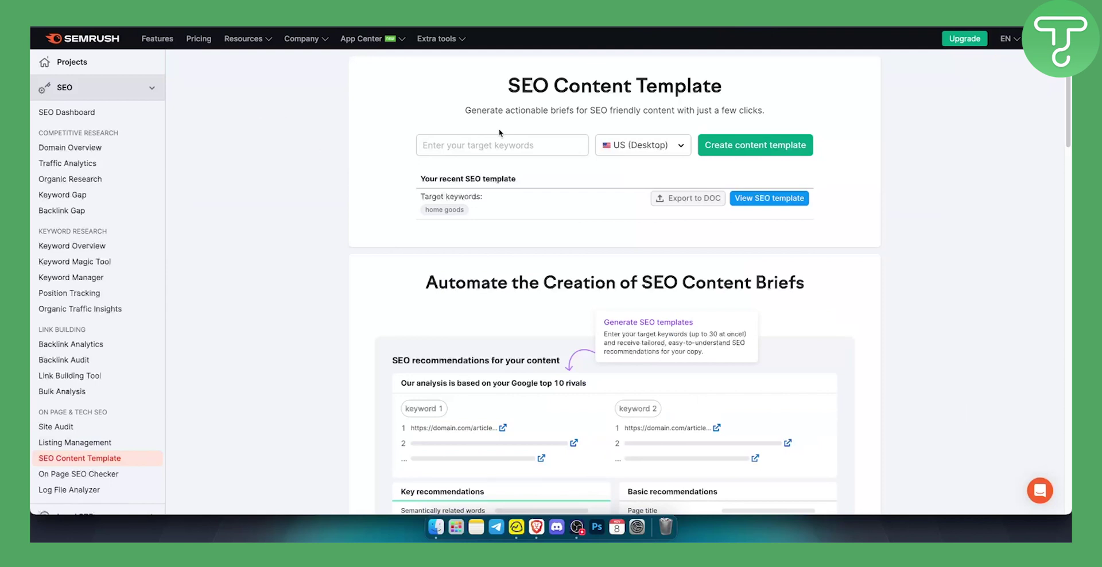
click(78, 474)
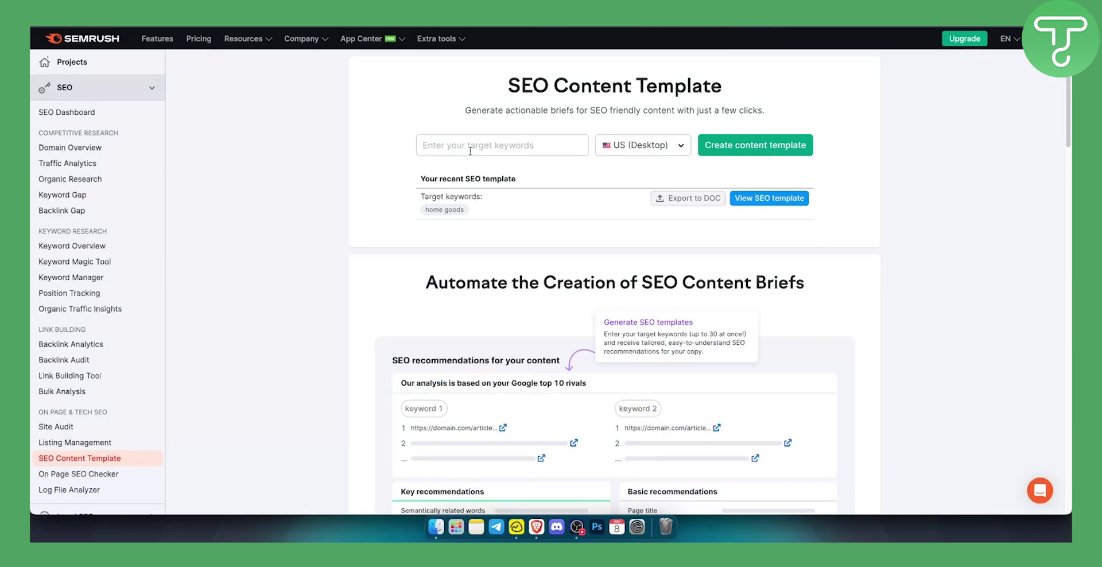
click(470, 147)
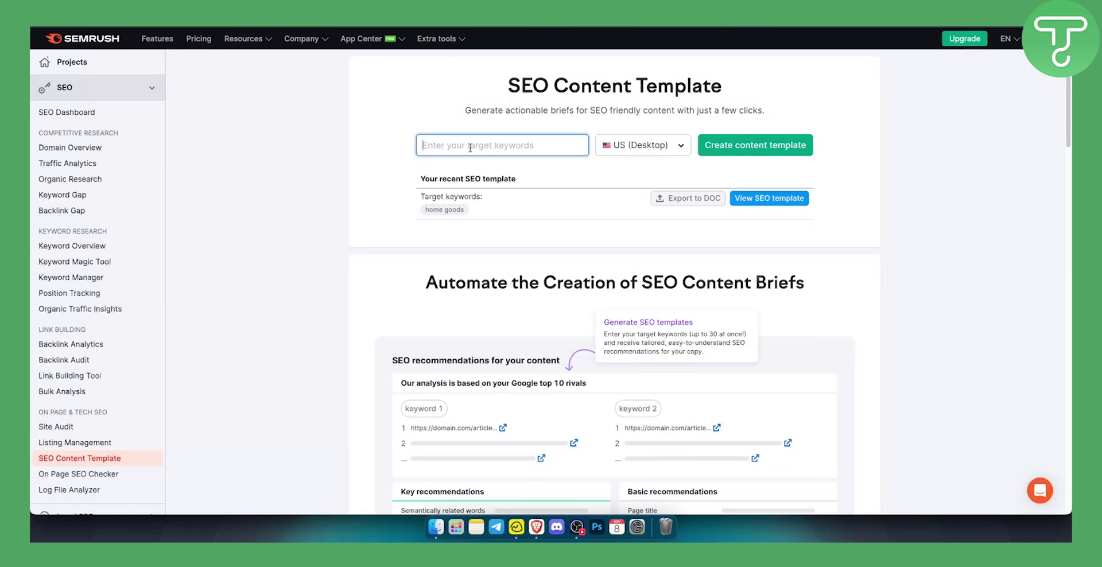
text(home goods)
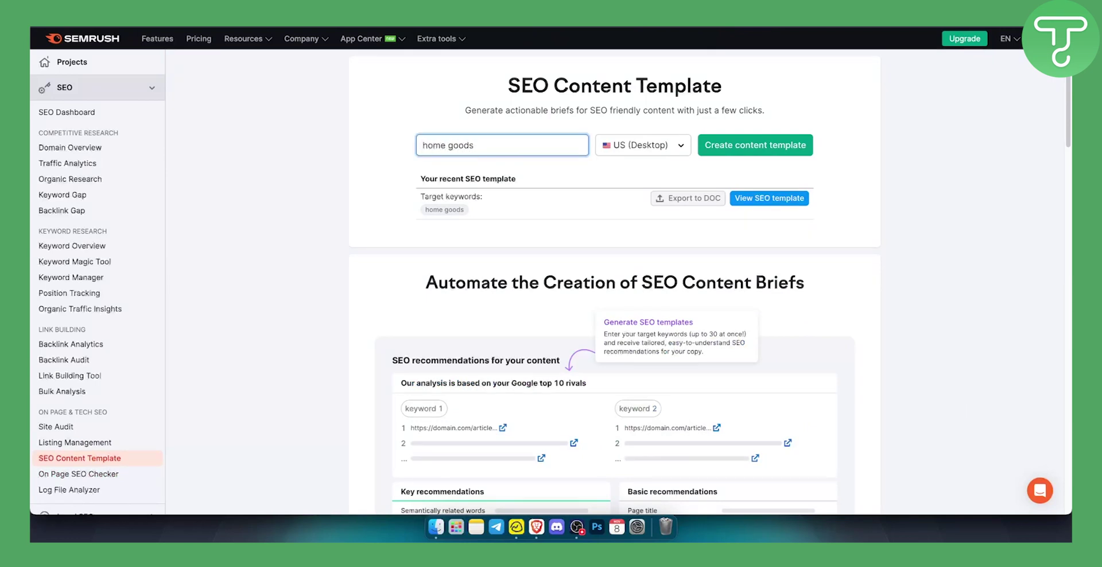
key(Return)
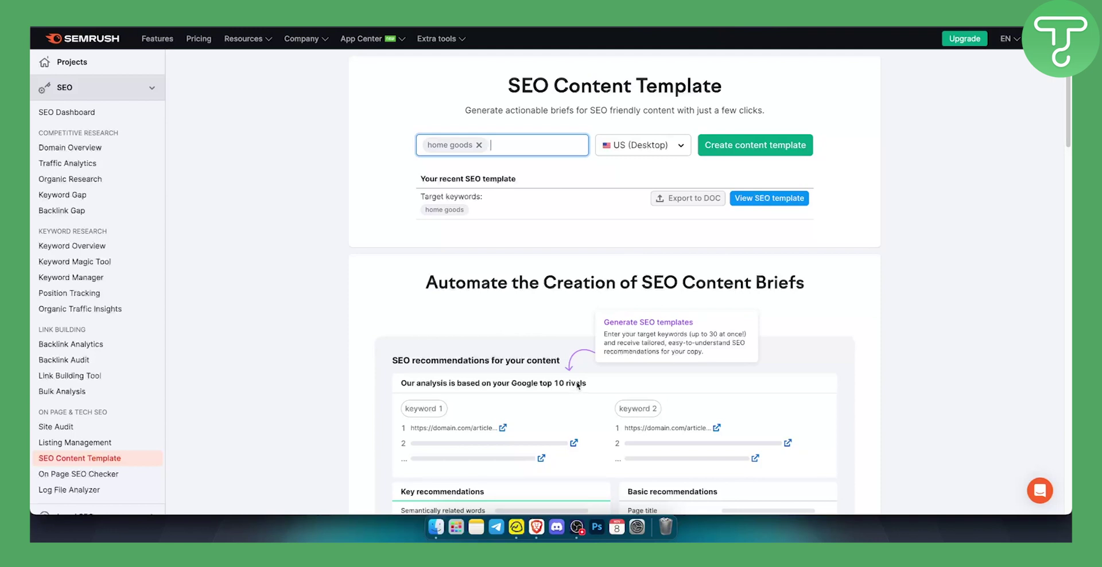
click(766, 146)
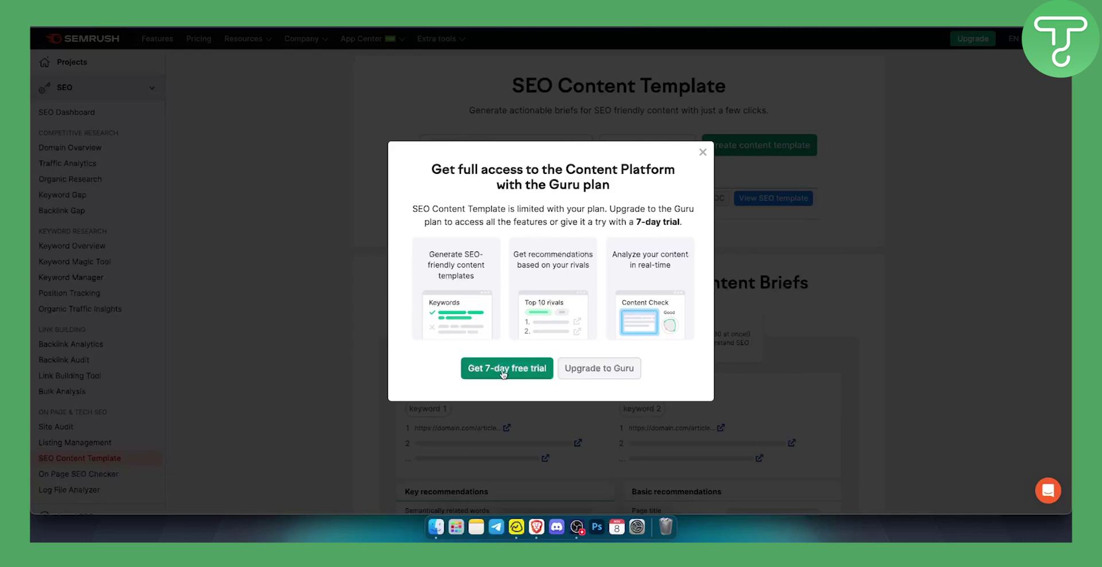
click(703, 152)
Look through the SEO Content Template overview, including its sample recommendations and competitor analysis sections.
scroll(590, 279, down, 3)
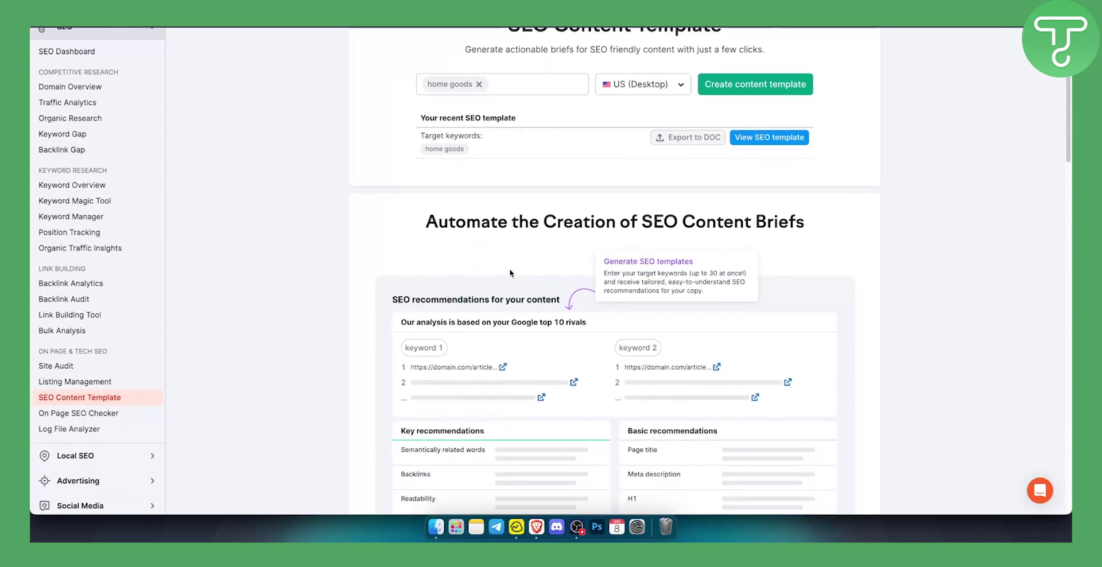
scroll(493, 276, up, 3)
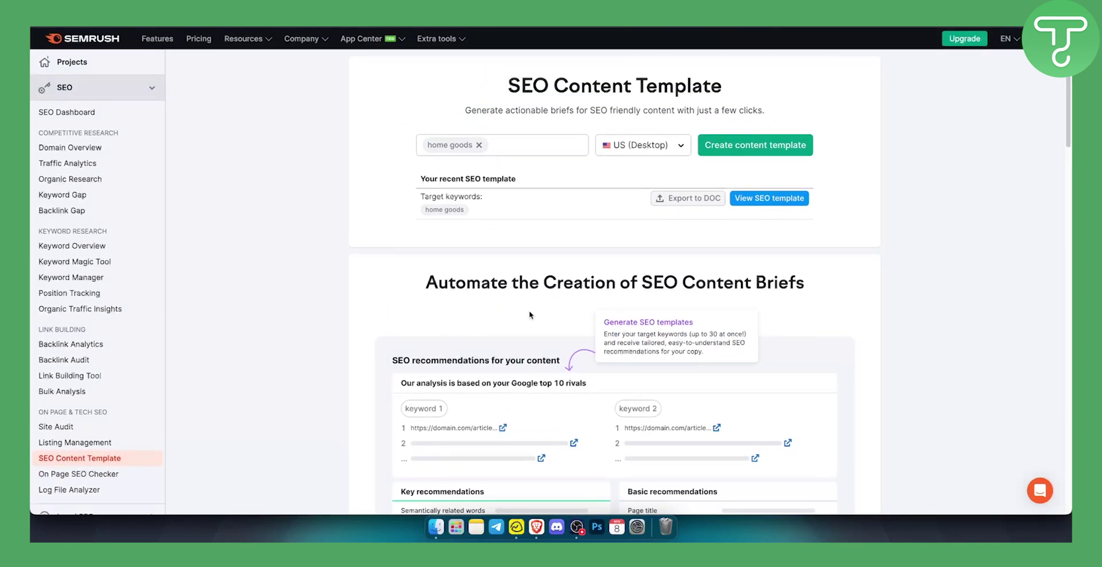
scroll(533, 316, down, 3)
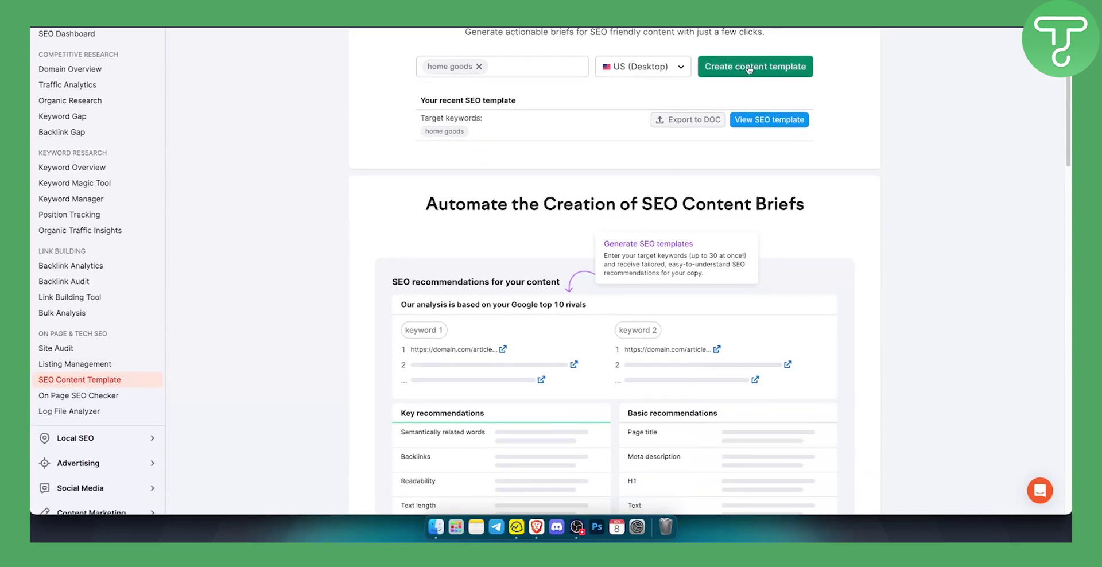
scroll(399, 213, down, 10)
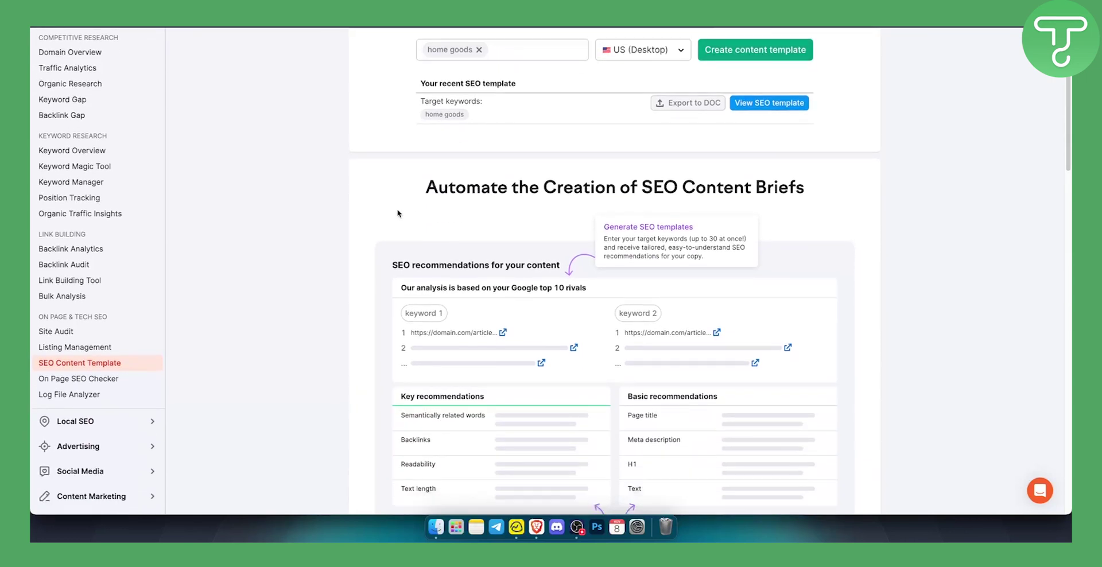
scroll(397, 210, down, 3)
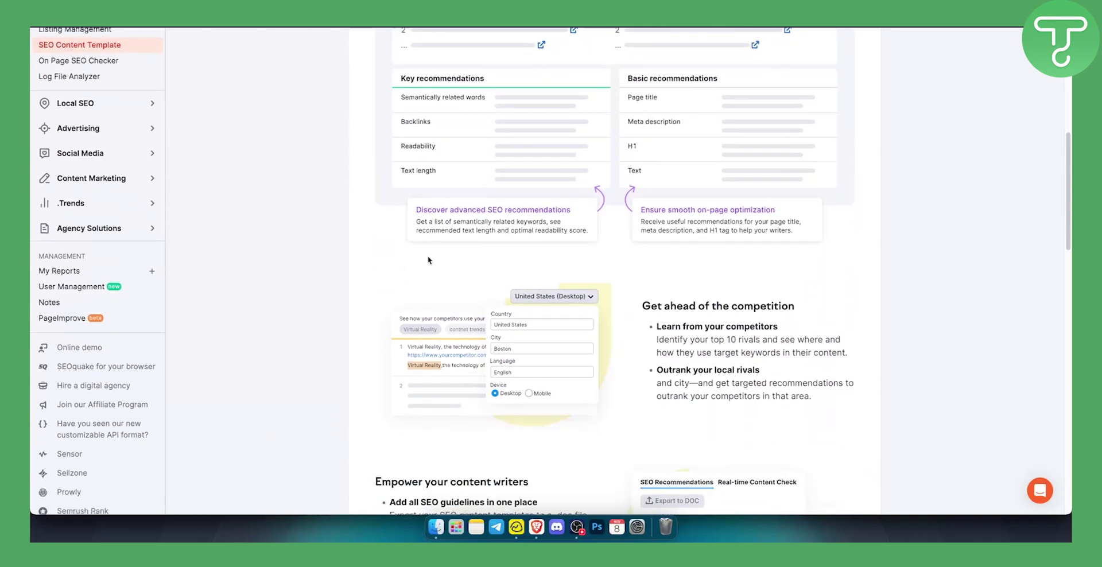
scroll(514, 340, down, 1)
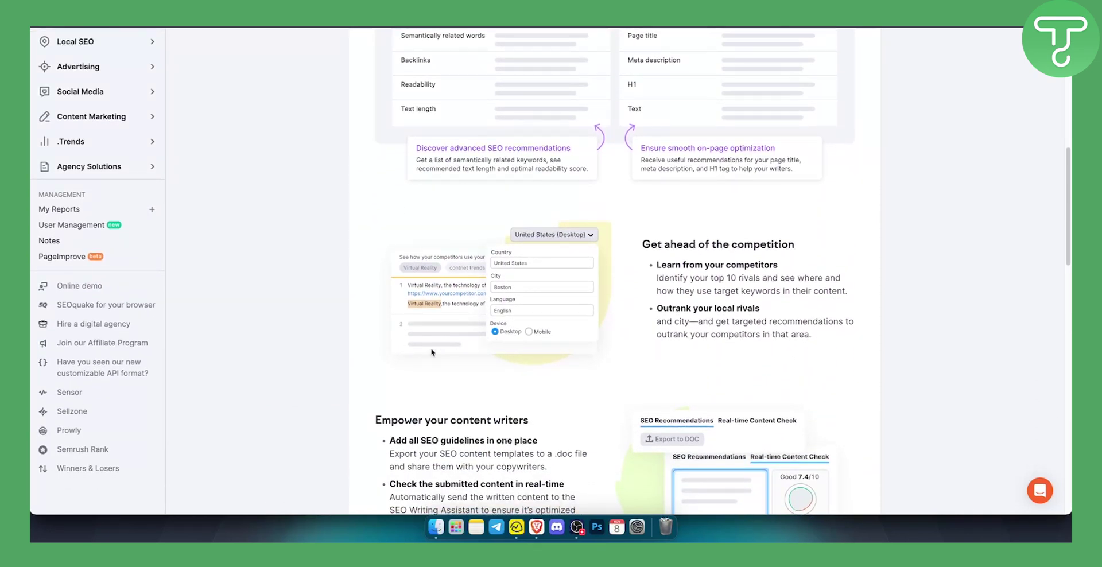
scroll(402, 336, up, 16)
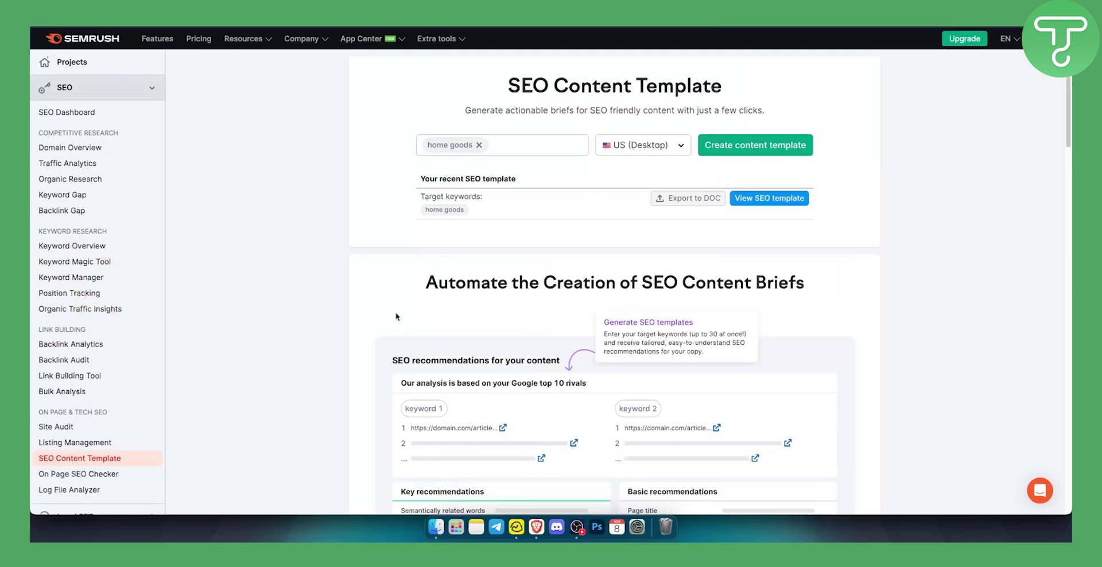